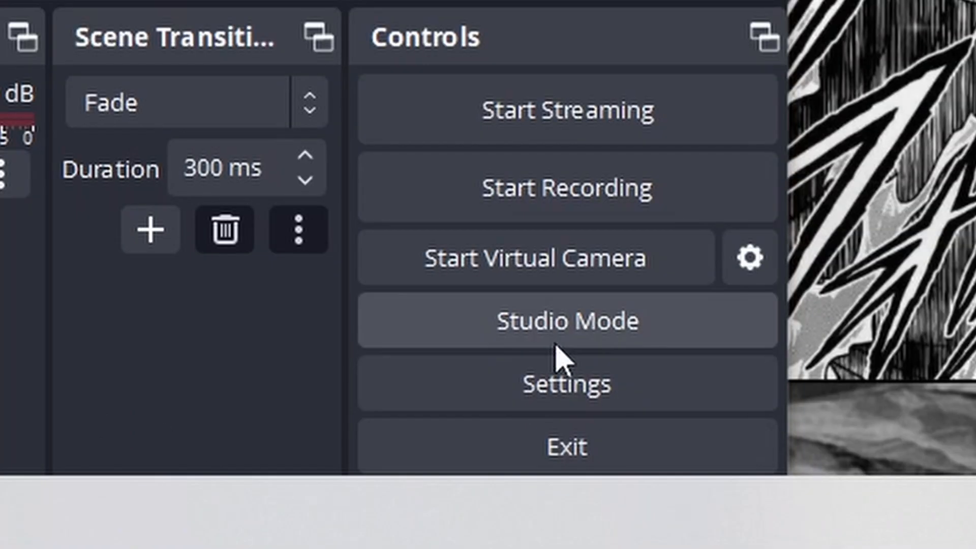
Disable the global Desktop Audio device in the audio settings and apply the change.
click(677, 507)
click(377, 325)
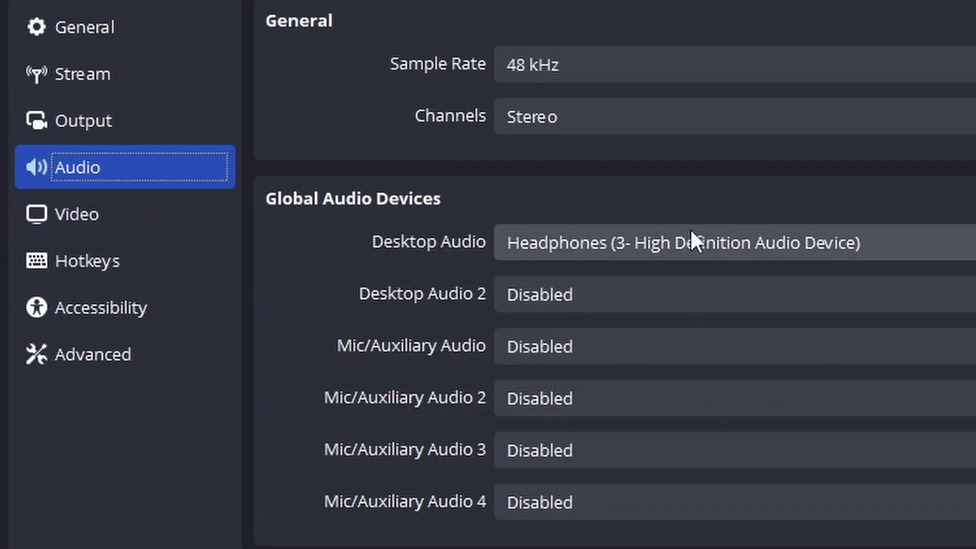
click(691, 232)
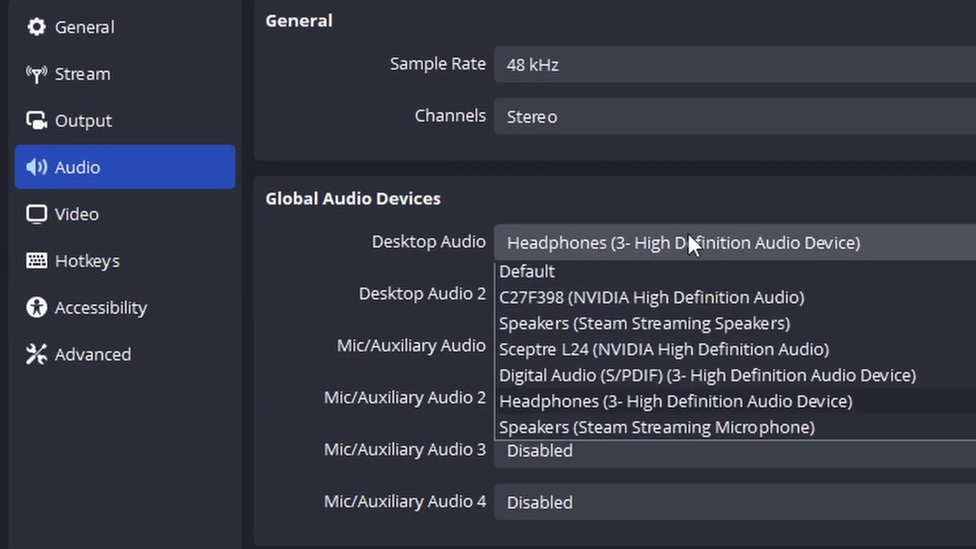
click(522, 273)
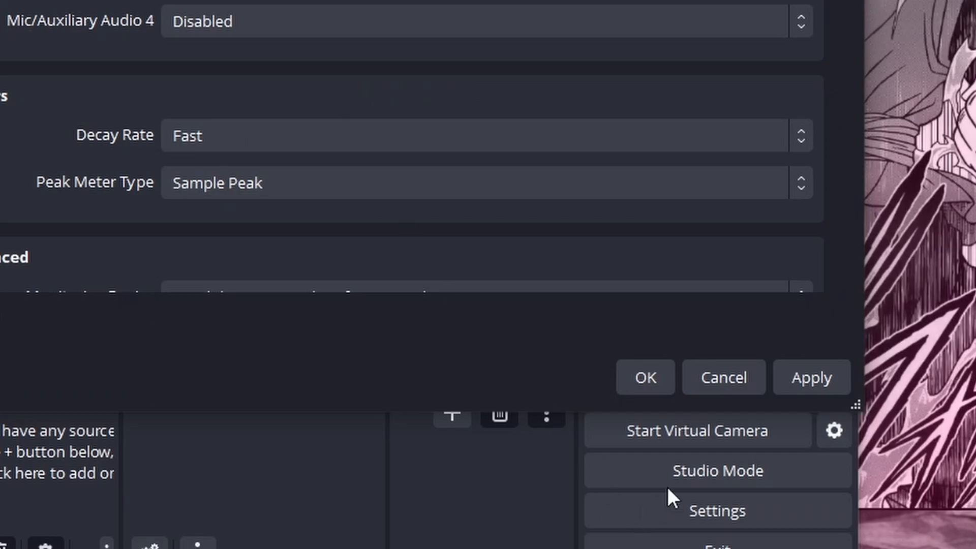
click(816, 378)
click(643, 377)
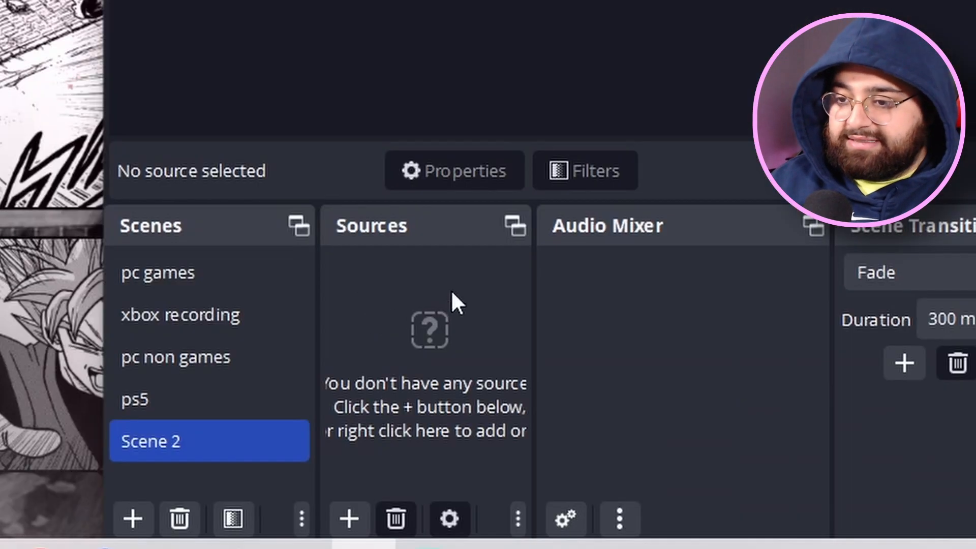
Add an Audio Input Capture source named "microphone" to Scene 2, using the device Microphone (3- USB PnP Audio Device).
click(349, 519)
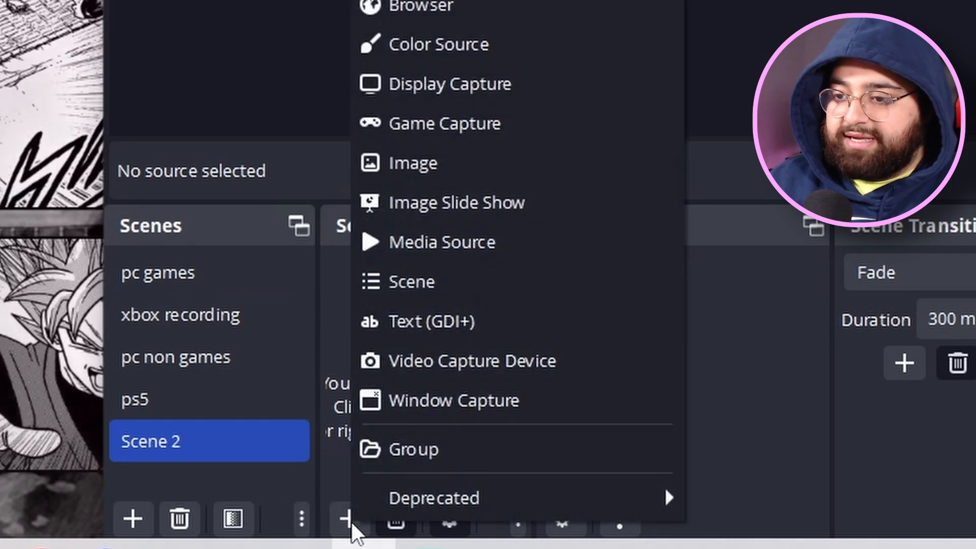
click(476, 94)
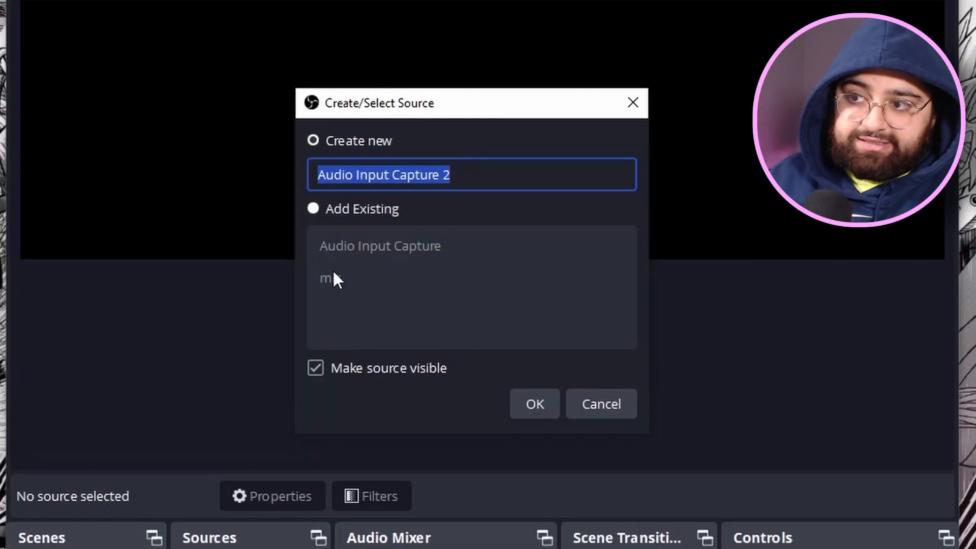
text(microphone)
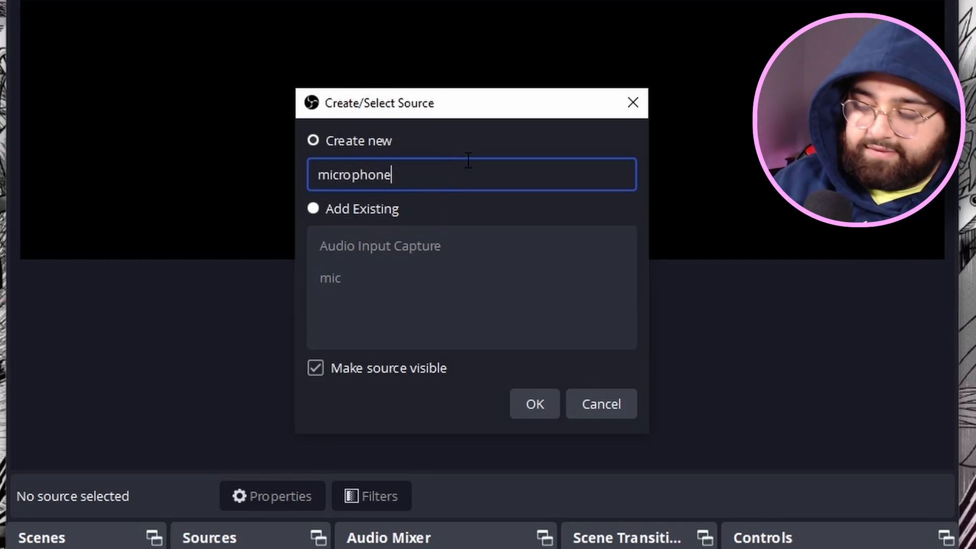
key(Return)
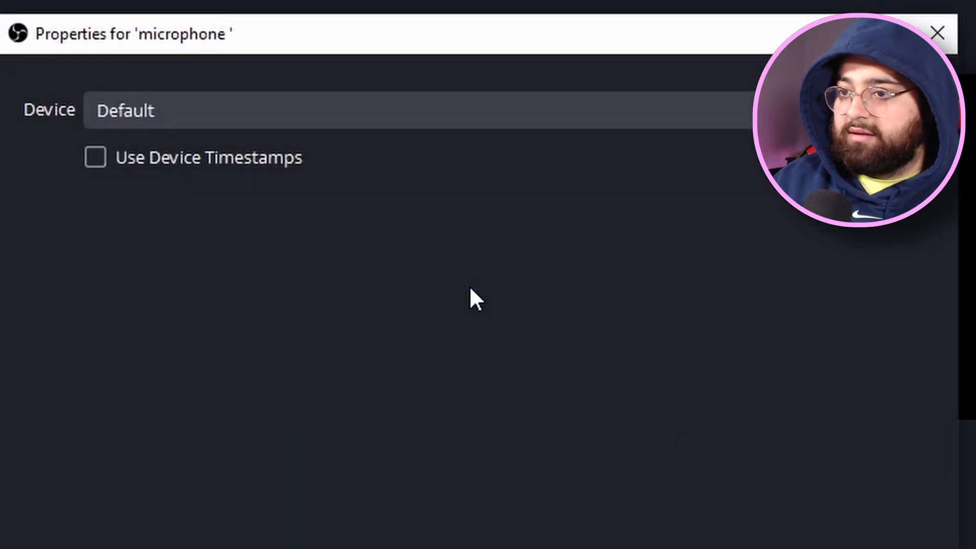
click(135, 125)
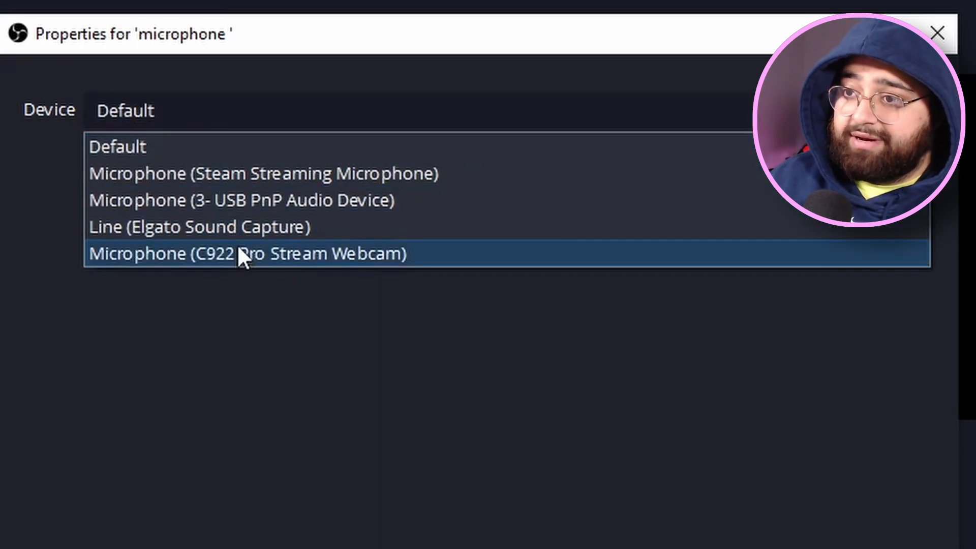
click(269, 201)
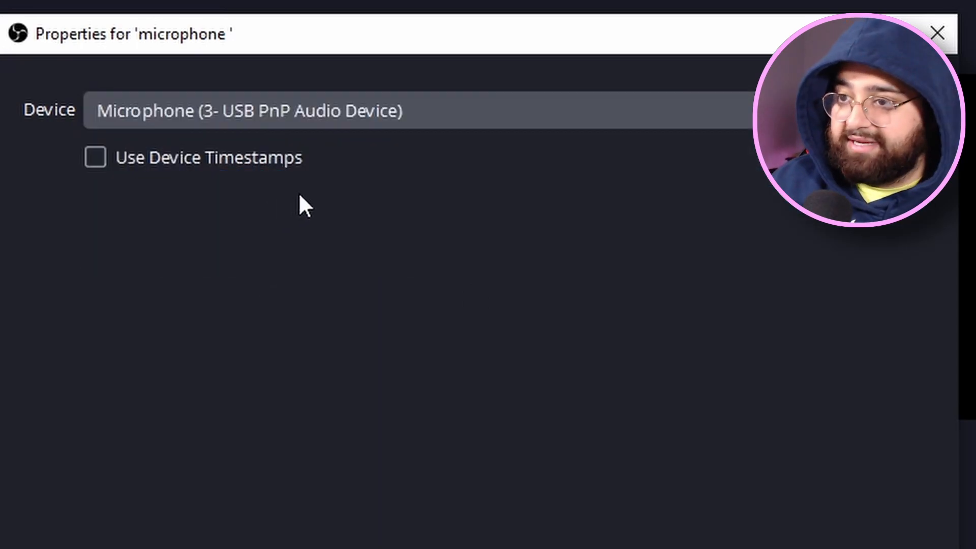
click(582, 462)
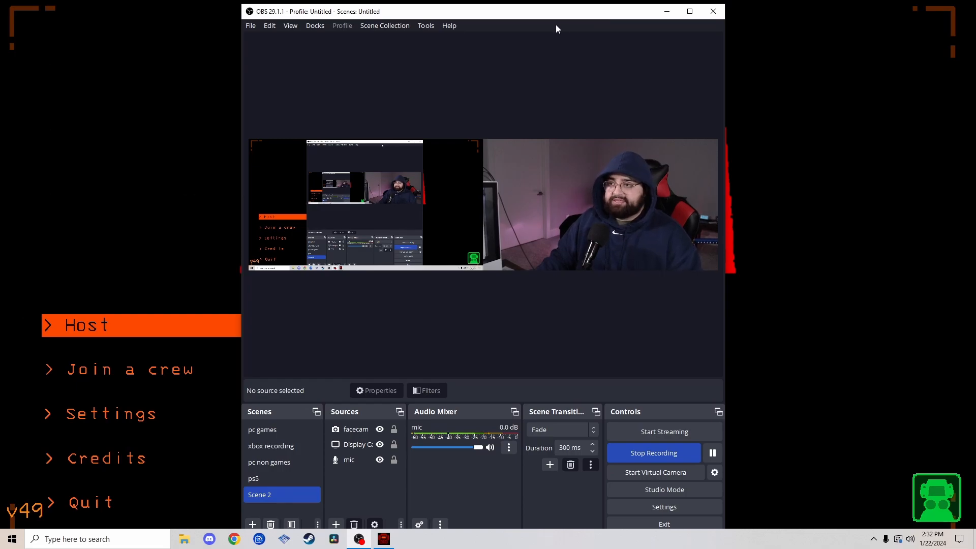
Add an Application Audio Capture source named "game" for [Lethal Company.exe]: Lethal Company and lower its volume to about -16.5 dB.
mouse_move(535, 13)
mouse_down()
mouse_move(647, 290)
mouse_move(570, 11)
mouse_move(534, 10)
mouse_up()
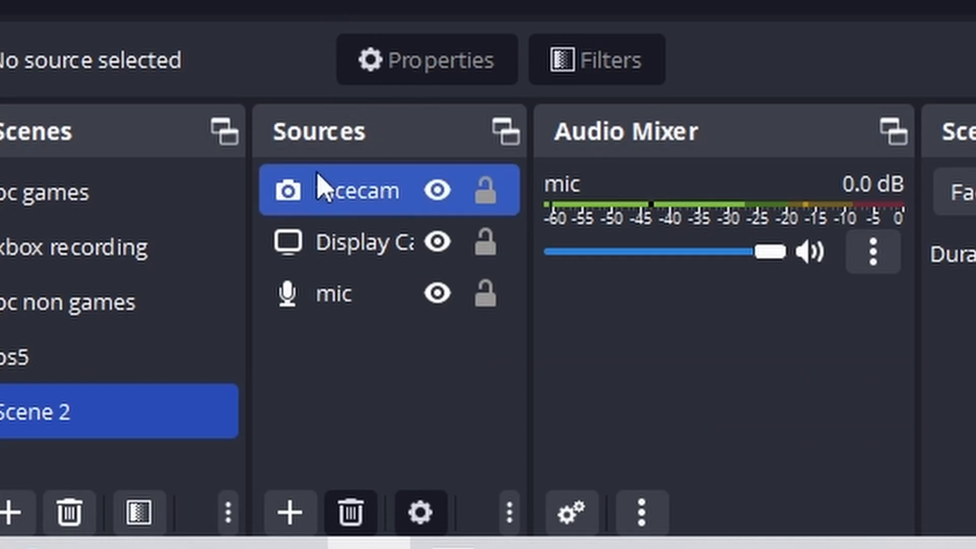
click(294, 524)
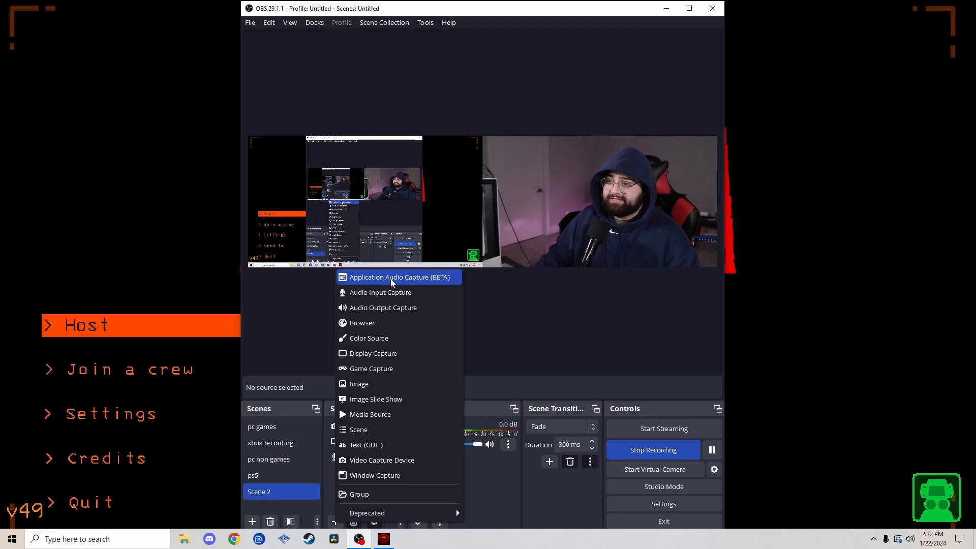
click(390, 279)
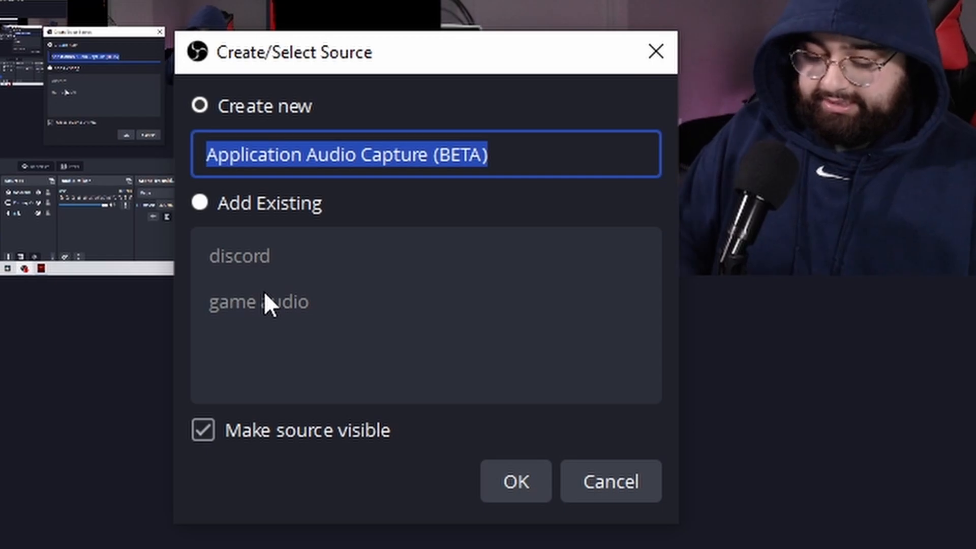
text(game)
key(Return)
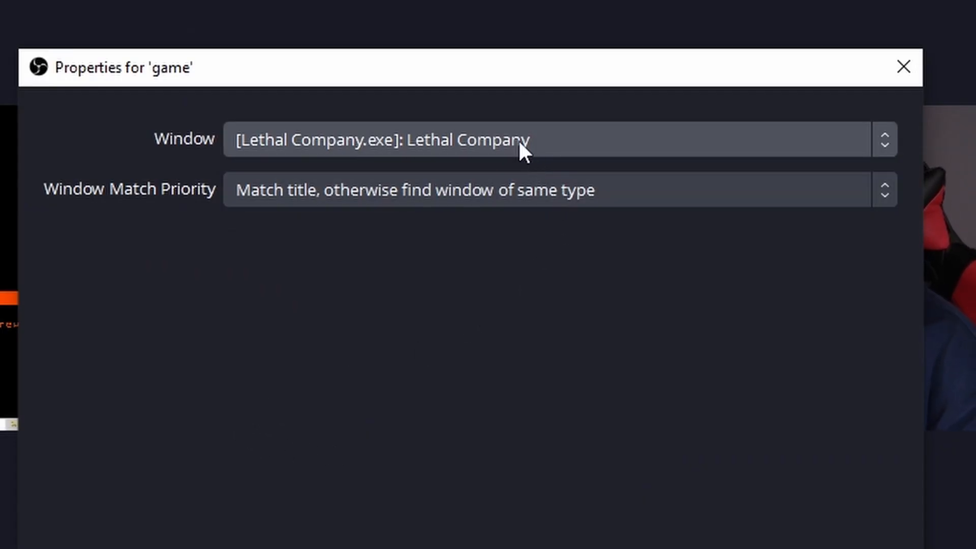
click(440, 149)
click(429, 167)
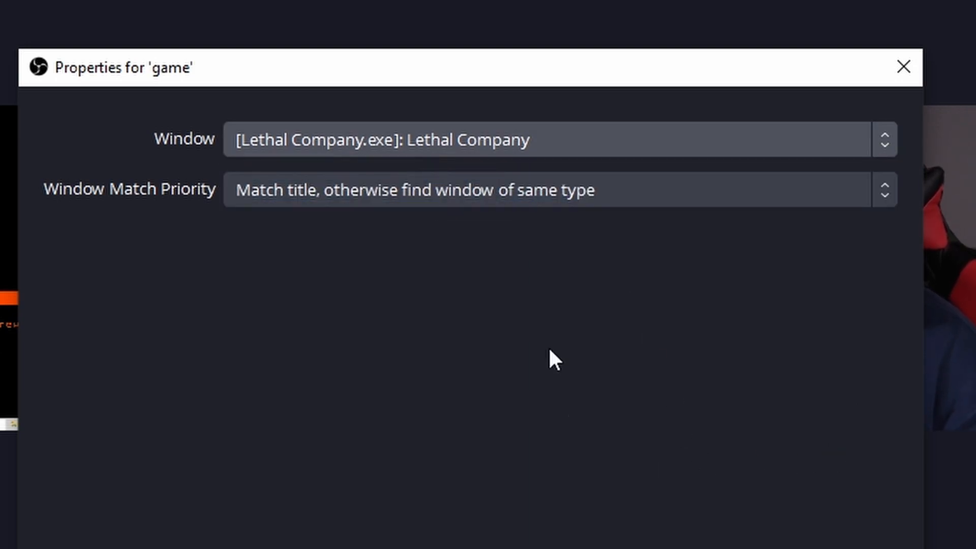
click(776, 486)
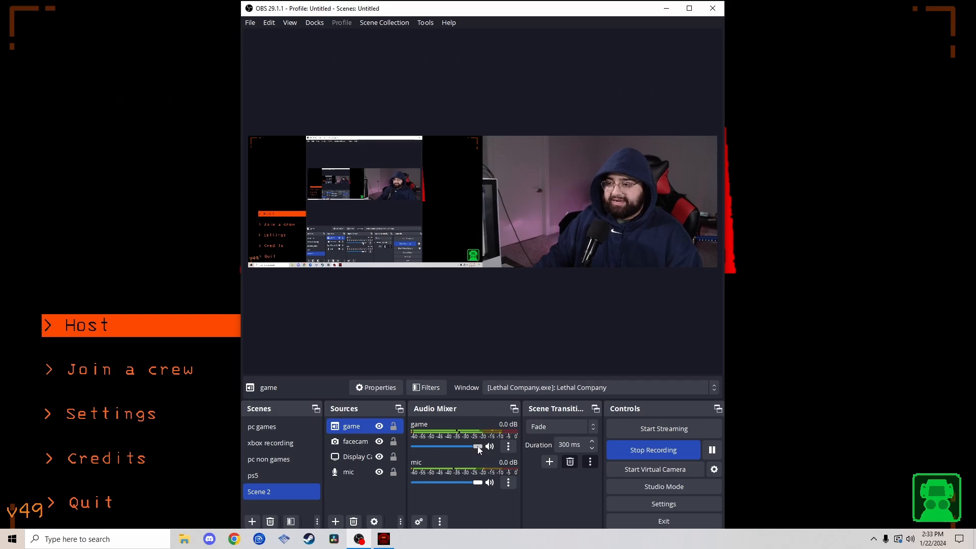
drag(445, 450, 449, 450)
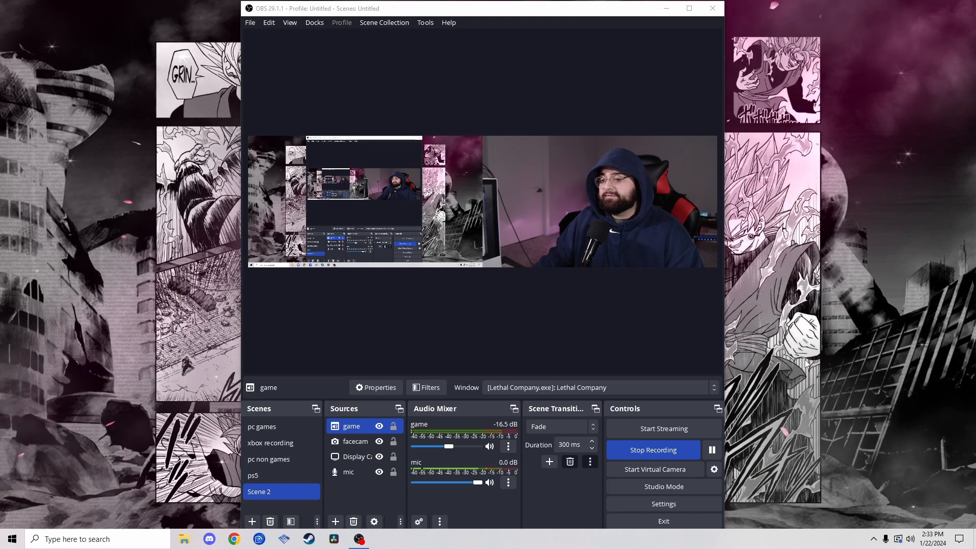
Launch Discord and add an Application Audio Capture source named "disc" that captures the Discord.exe window.
click(209, 540)
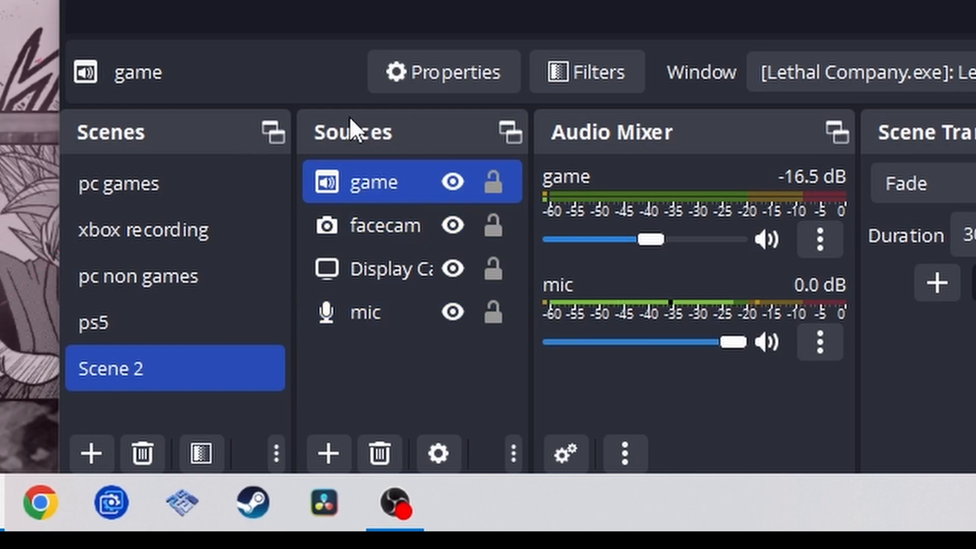
click(320, 456)
click(389, 189)
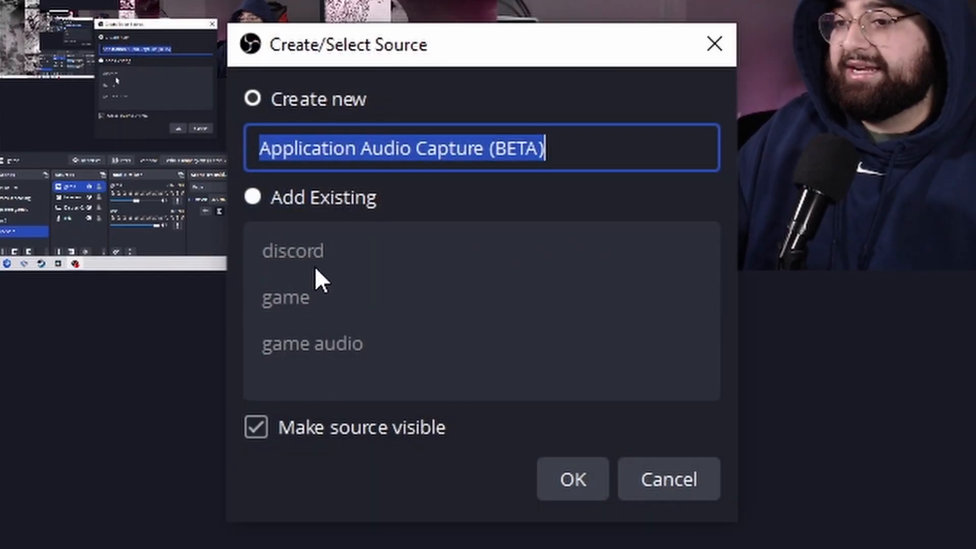
text(disc)
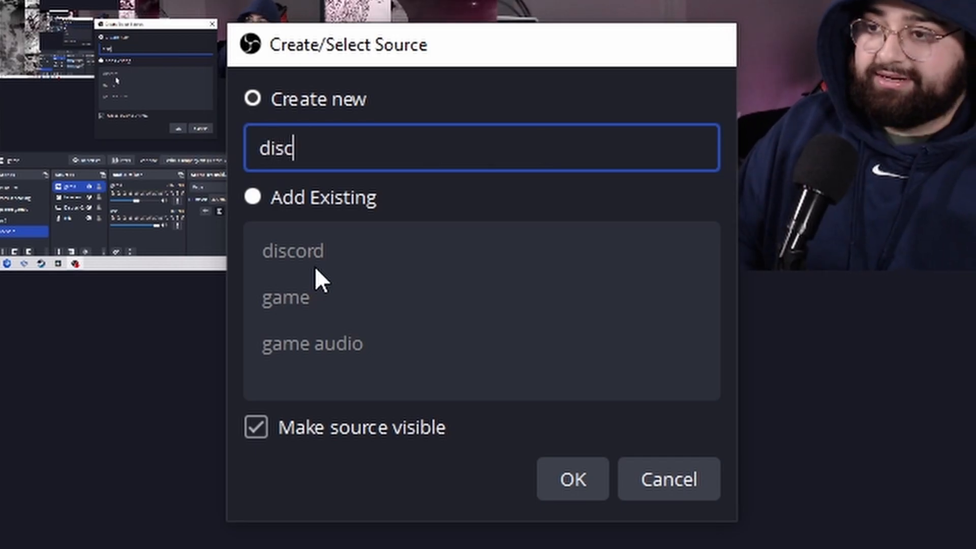
key(Return)
click(537, 125)
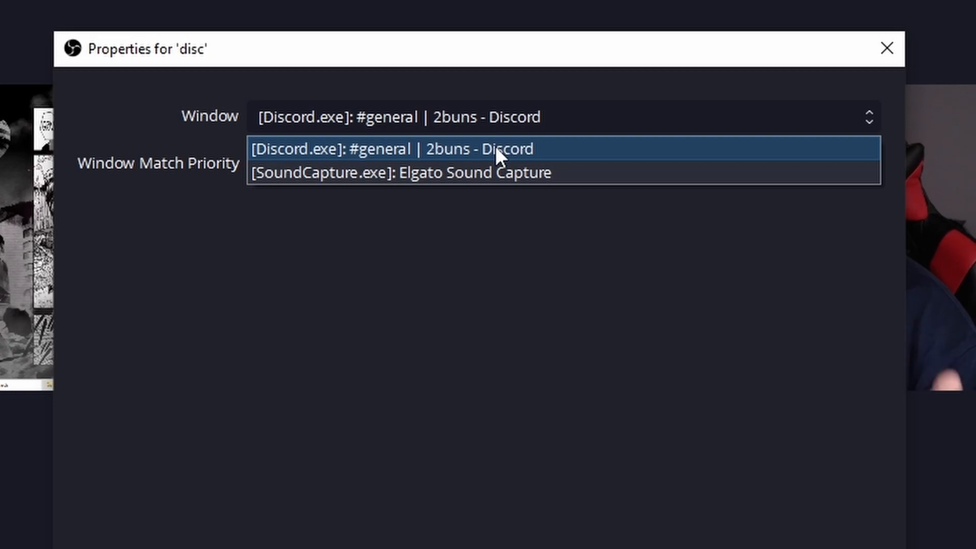
click(492, 150)
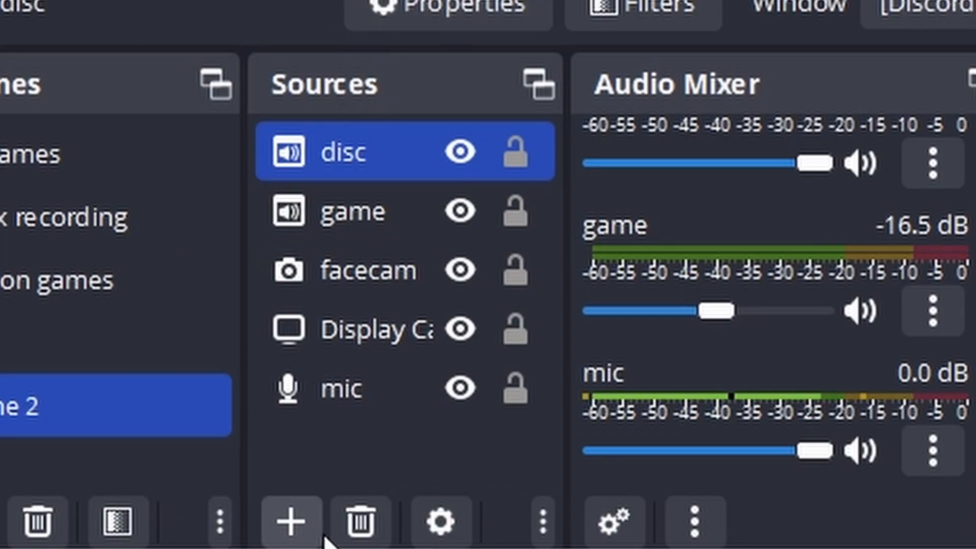
Add an Application Audio Capture source named "b sound" that captures [Spotify.exe]: Spotify Free.
click(291, 522)
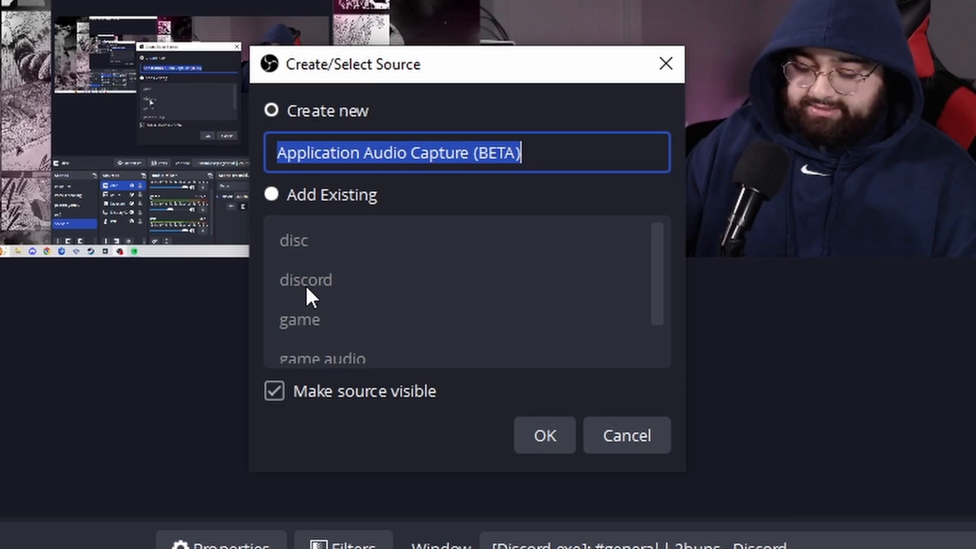
text(b sound)
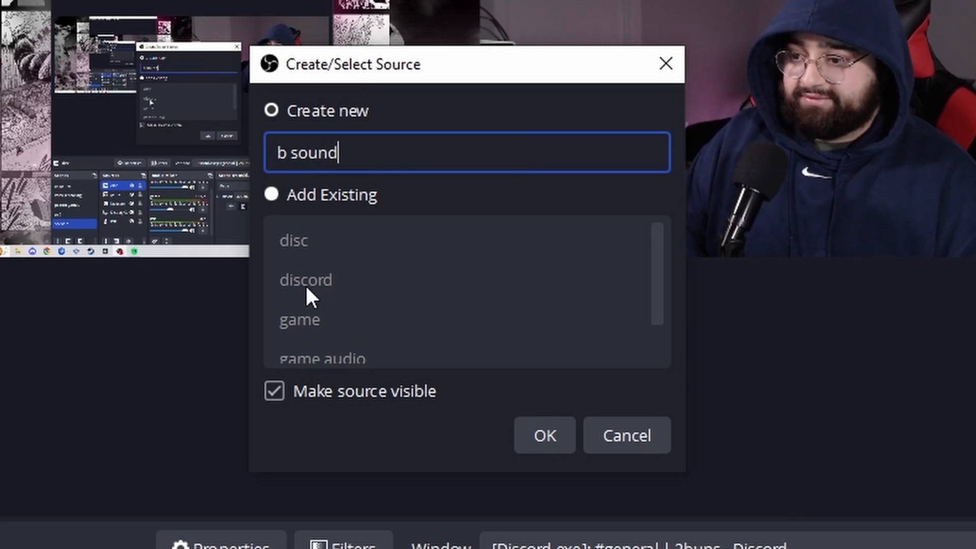
click(538, 98)
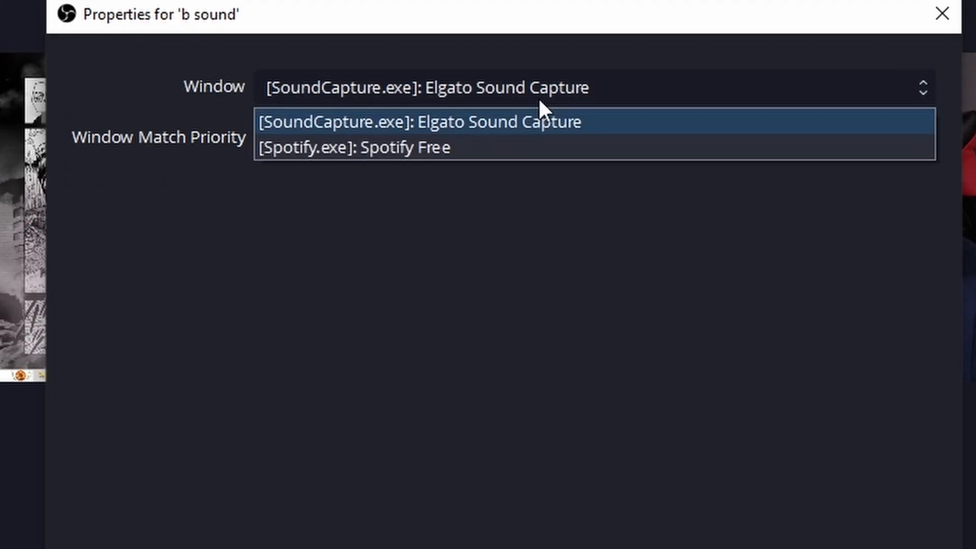
click(475, 148)
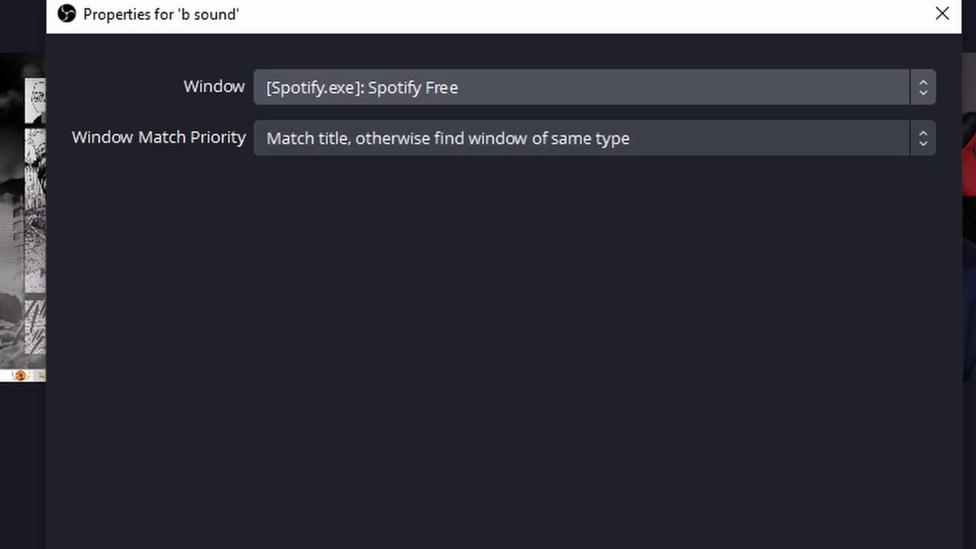
click(594, 390)
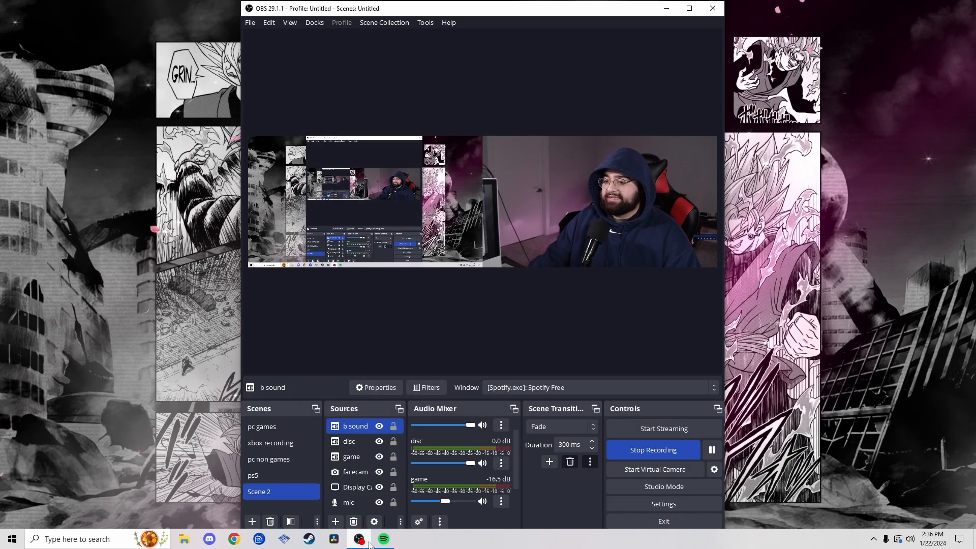
Play a Spotify track with its window clear of the audio mixer and lower the "b sound" volume to about -14.6 dB.
scroll(460, 454, up, 1)
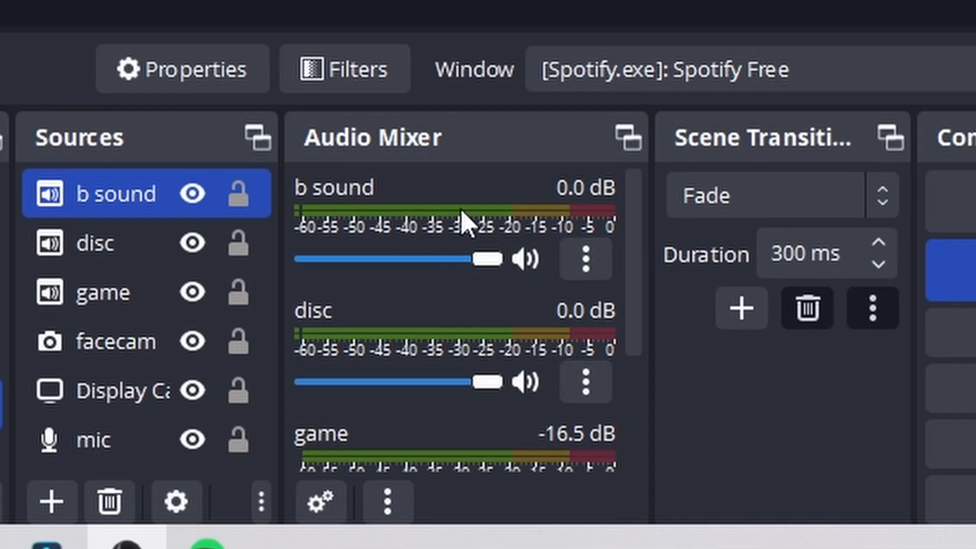
click(207, 544)
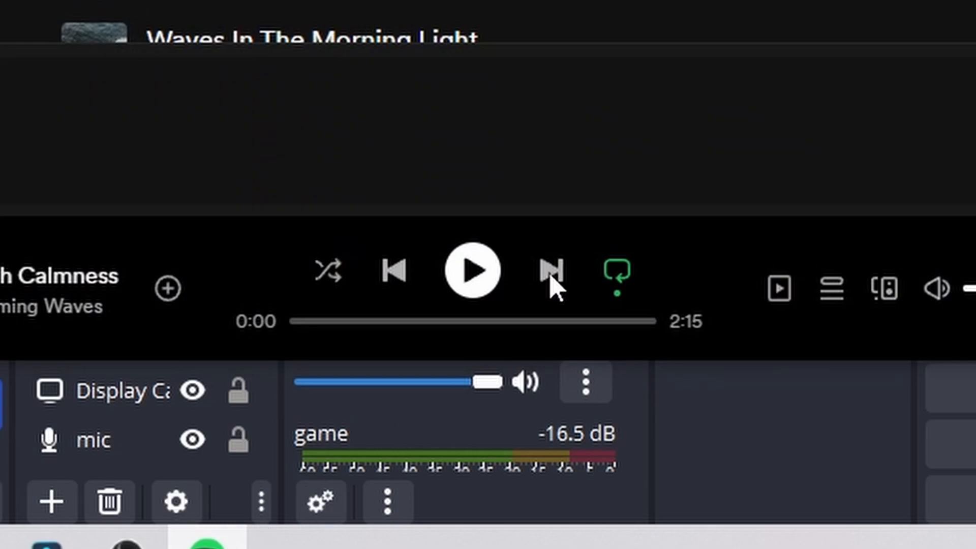
click(451, 289)
drag(102, 3, 954, 3)
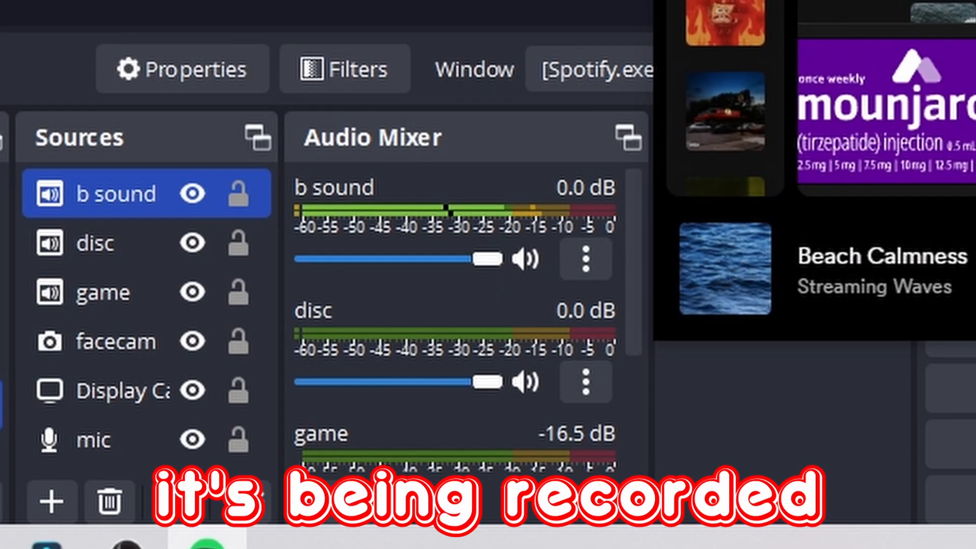
drag(501, 269, 425, 279)
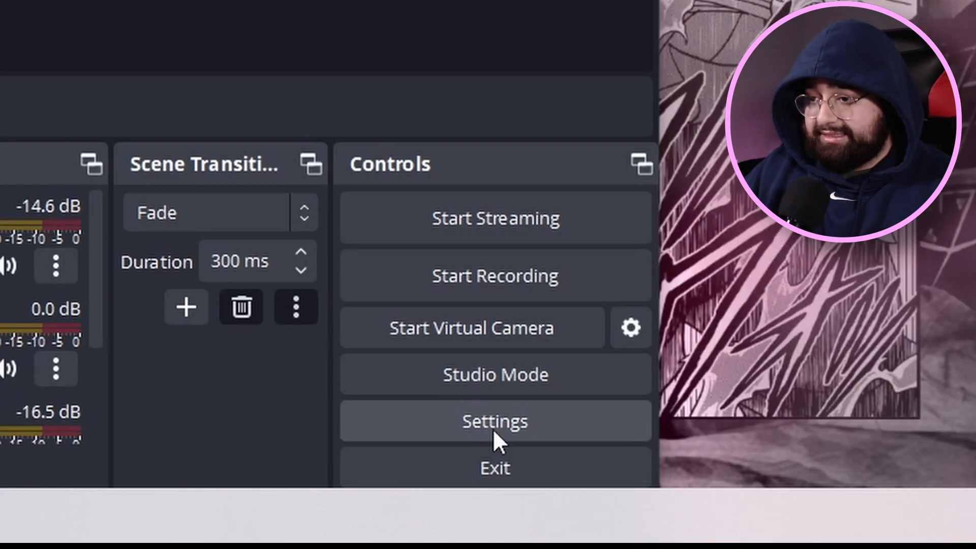
Set the output mode to Advanced in the output settings and open the recording options.
click(663, 505)
click(359, 203)
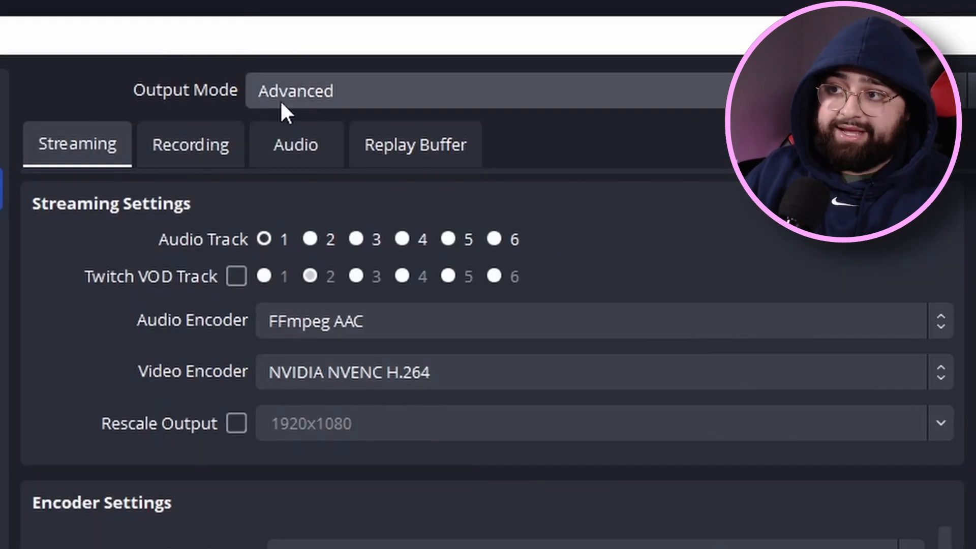
click(283, 100)
click(296, 126)
click(299, 102)
click(313, 150)
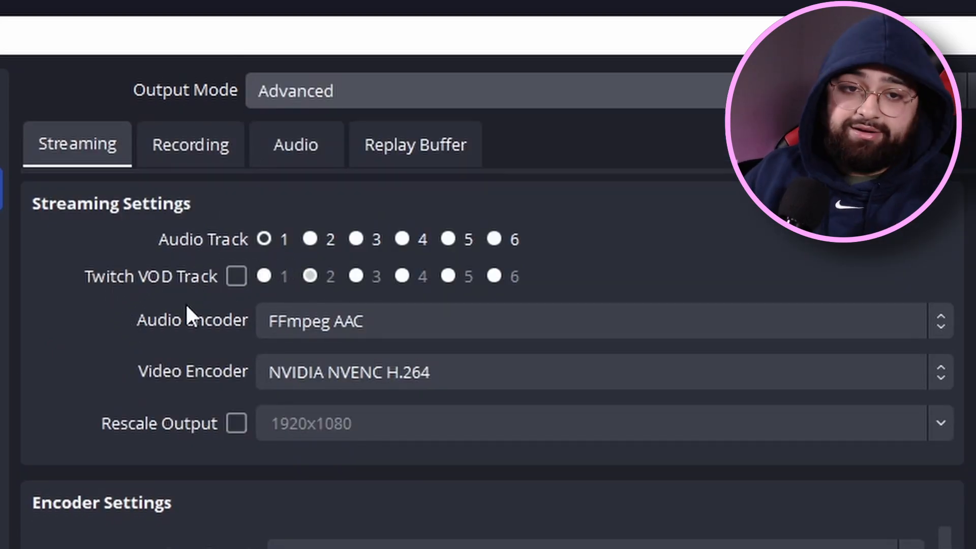
click(182, 143)
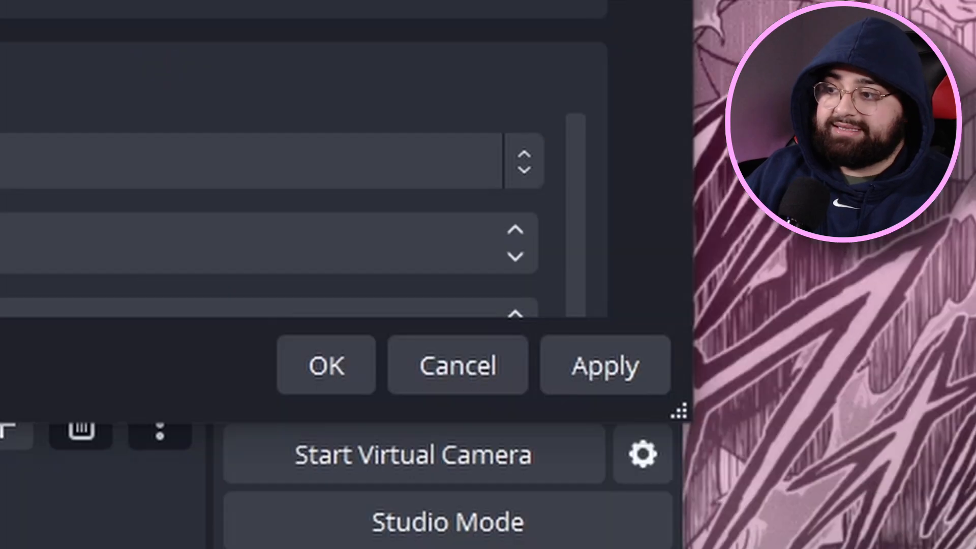
Apply the recording output changes and close the settings.
click(593, 378)
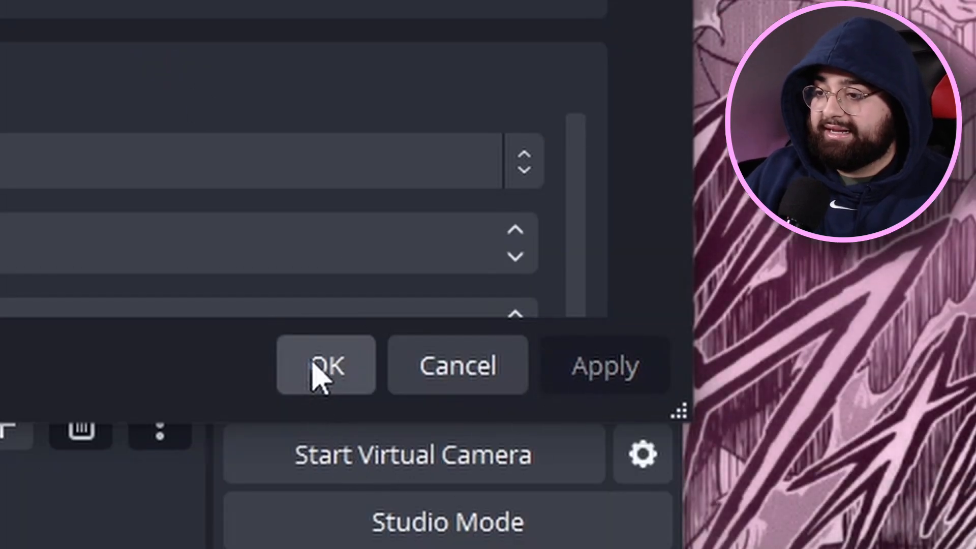
click(321, 375)
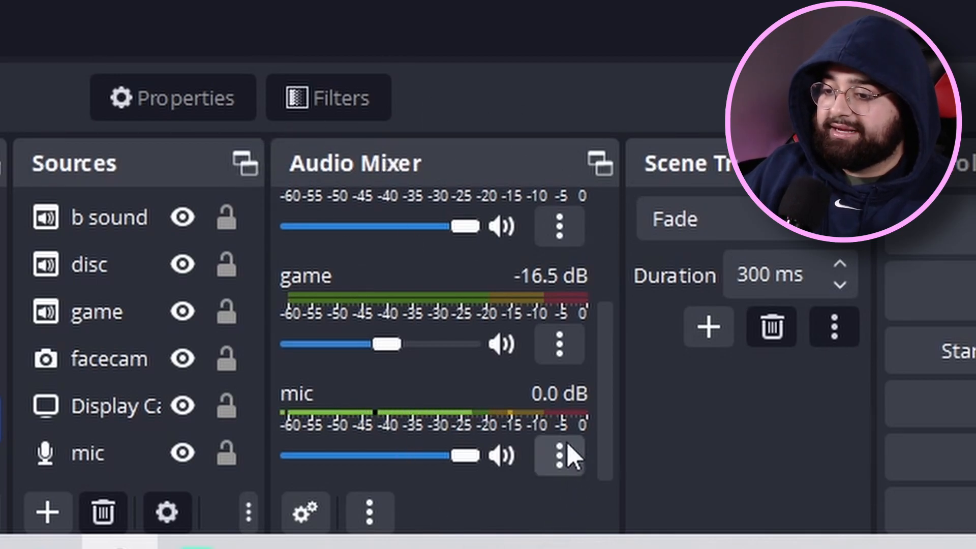
In the advanced audio properties, assign game to tracks 1 and 2, disc to track 3, and b sound to track 4.
click(557, 360)
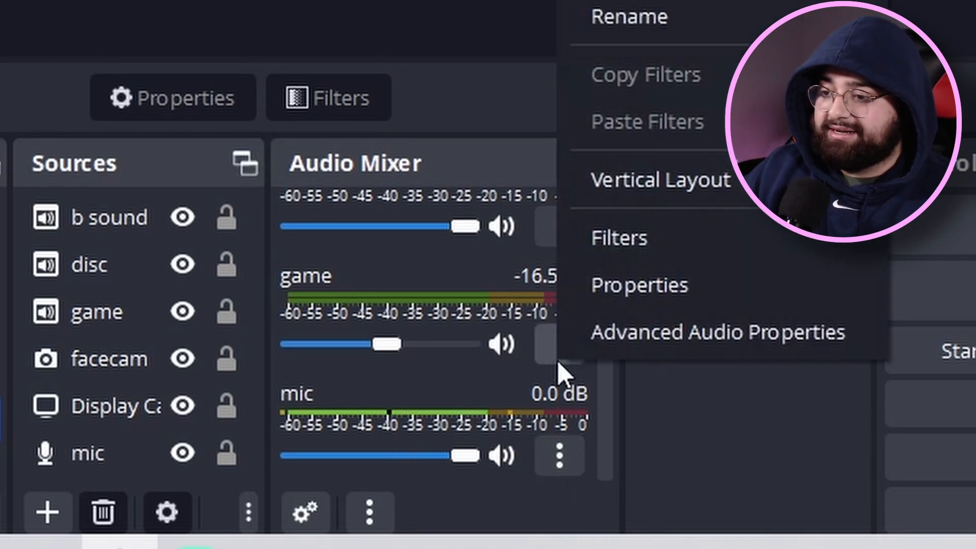
click(649, 374)
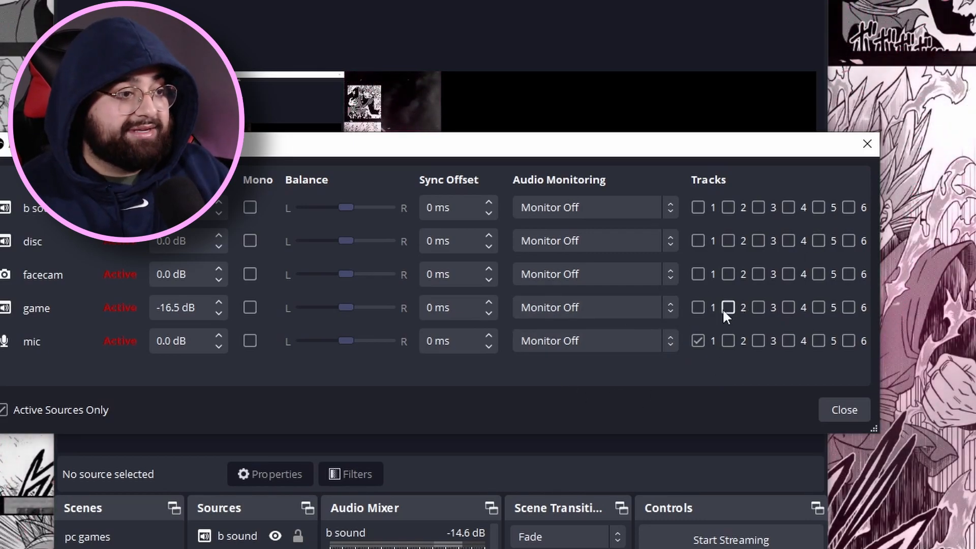
click(755, 242)
click(788, 207)
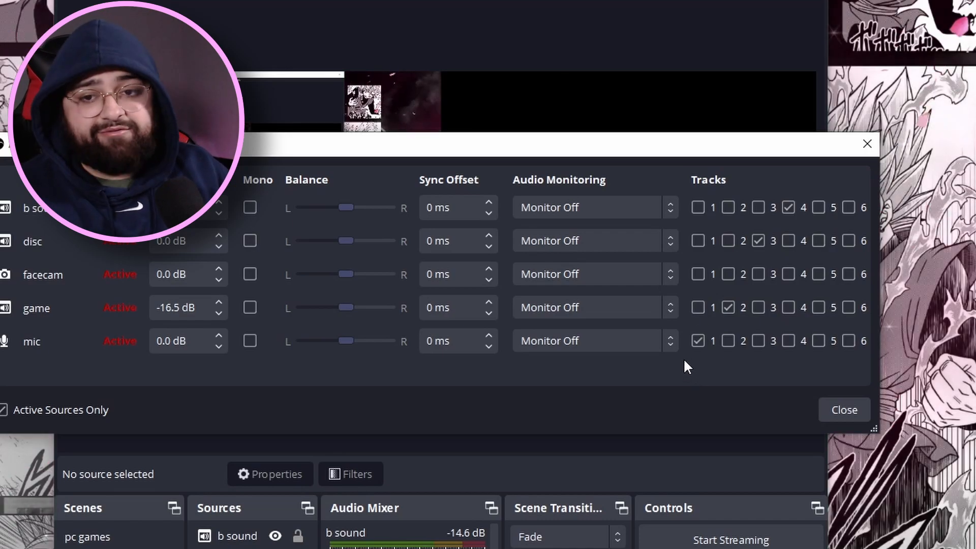
click(697, 307)
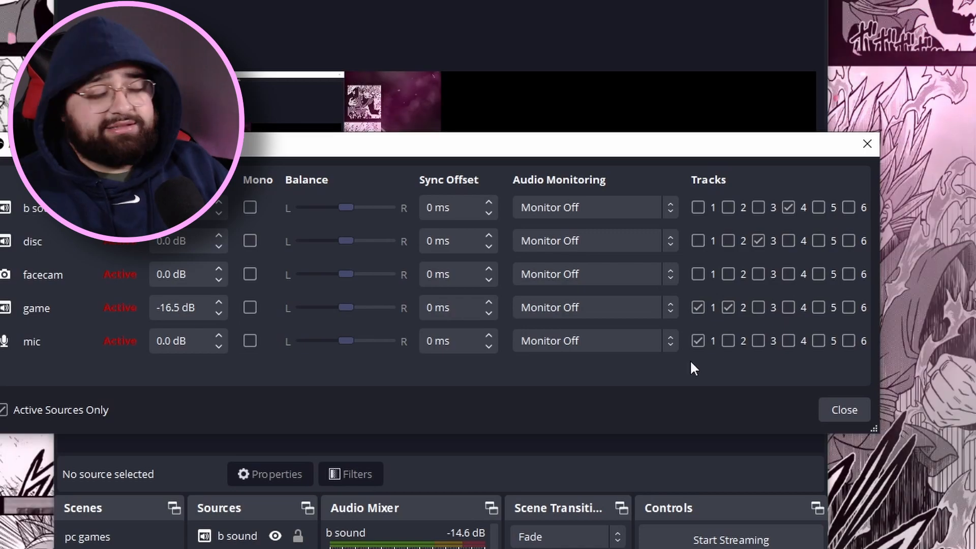